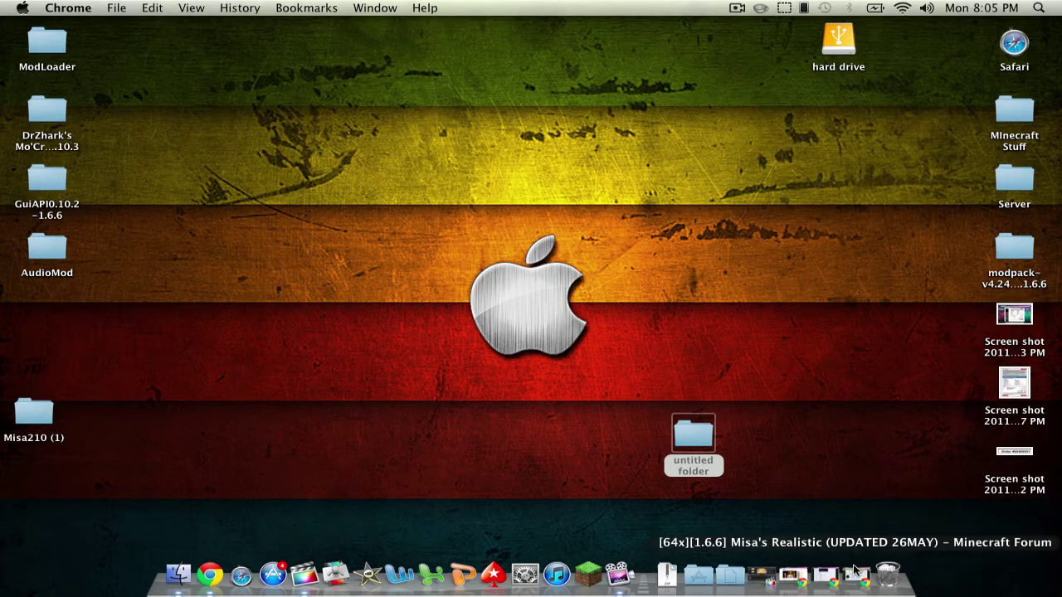
# - Review the Download & Installation section of Misa's thread in Chrome, then move to the MCPatcher HD Fix thread
pyautogui.click(856, 574)
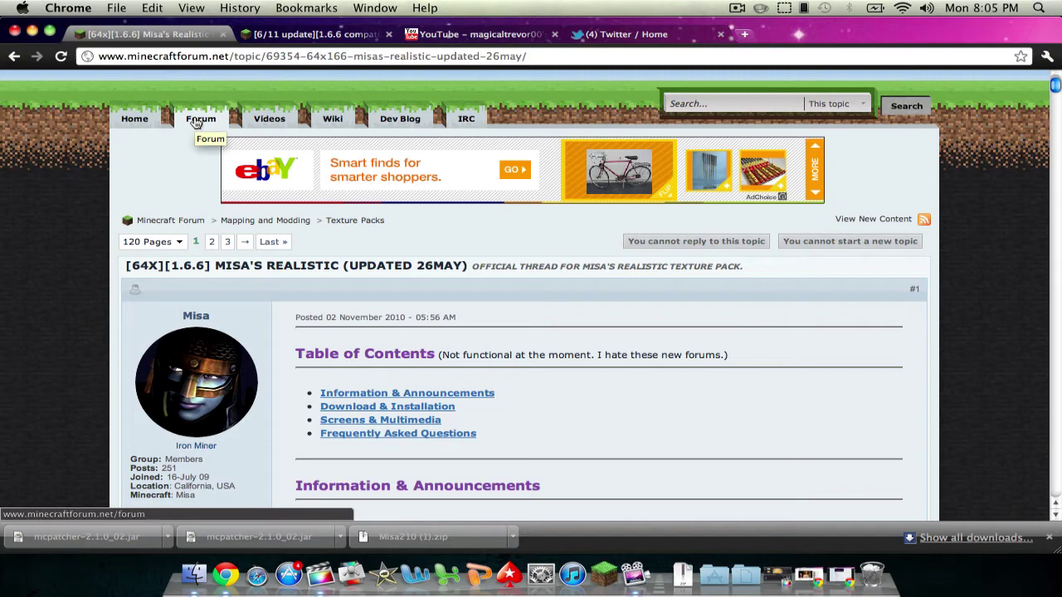
pyautogui.scroll(-10, 485, 344)
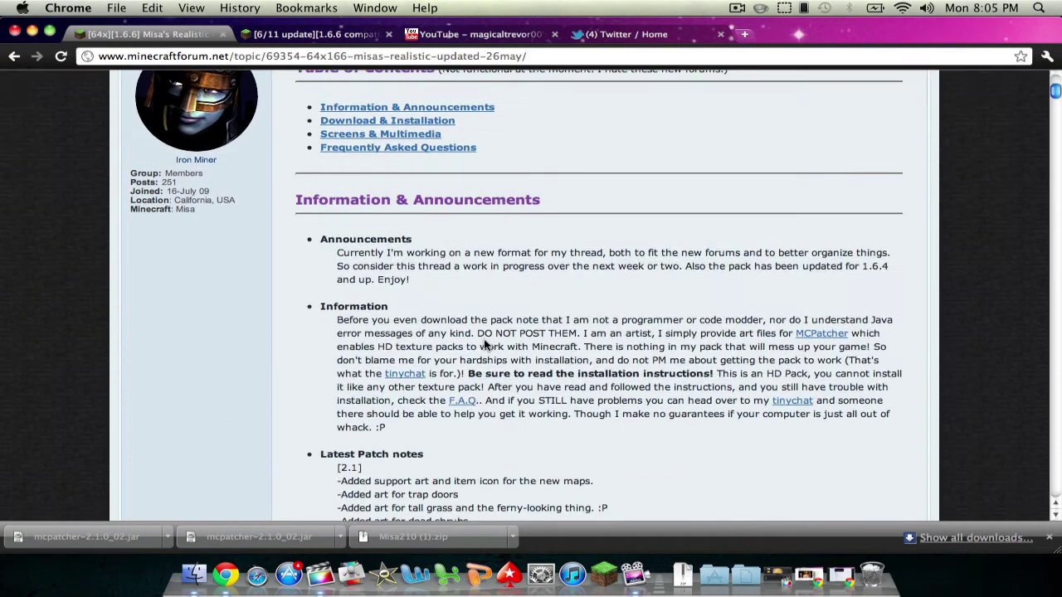
pyautogui.scroll(-5, 485, 344)
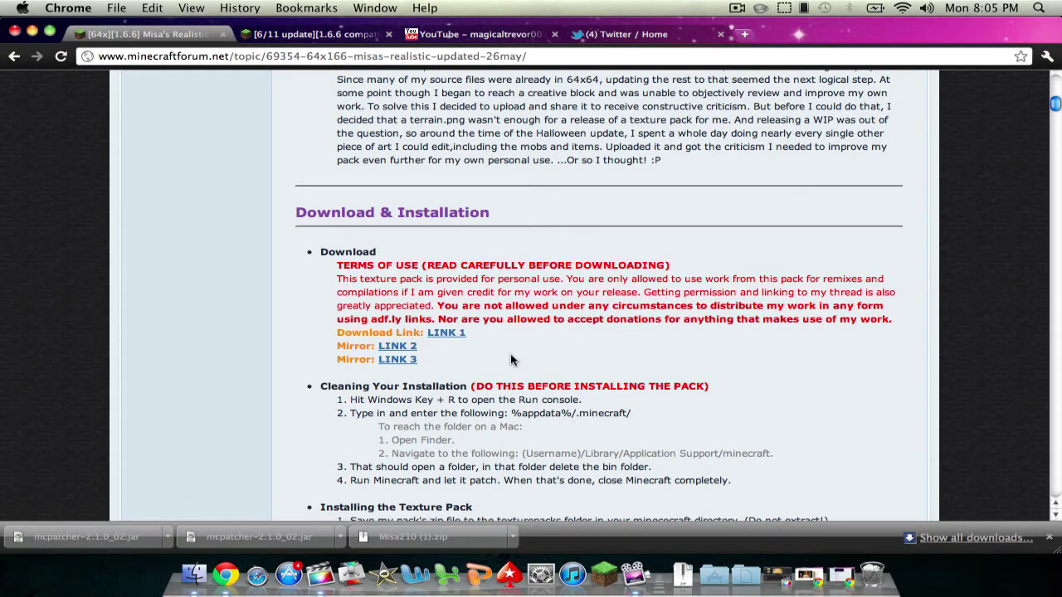
pyautogui.click(313, 34)
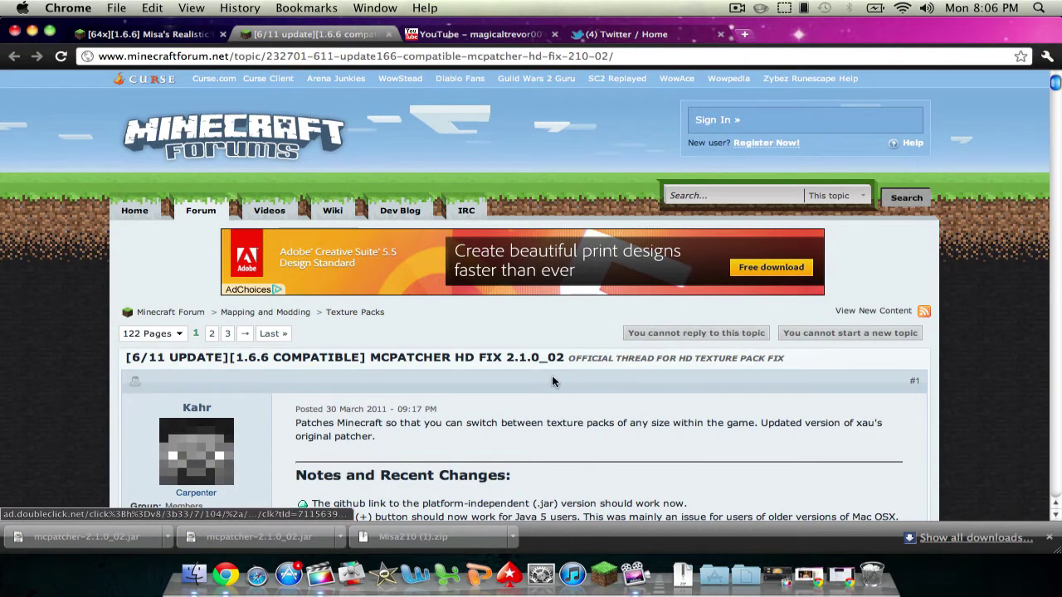
# - Scroll the MCPatcher thread down to the Downloads section with its github and dropbox links
pyautogui.scroll(-3, 553, 381)
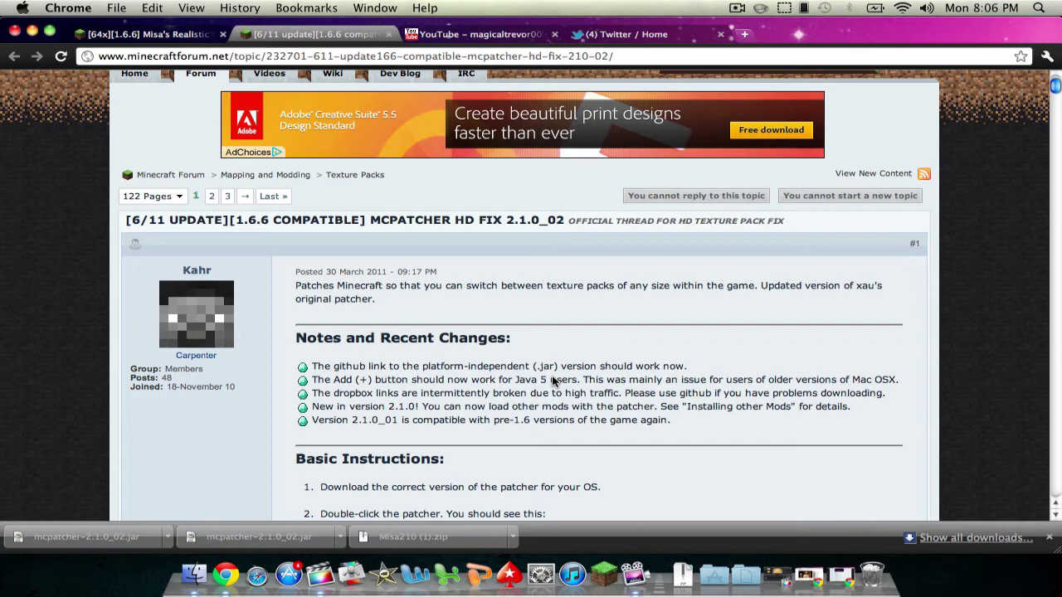
pyautogui.scroll(-7, 553, 381)
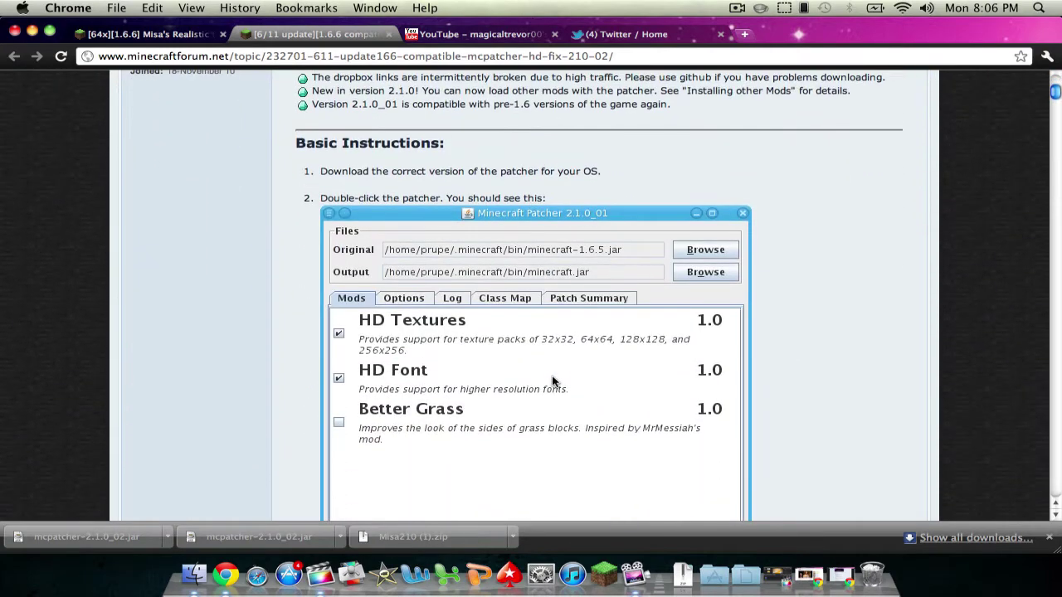
pyautogui.scroll(-14, 553, 380)
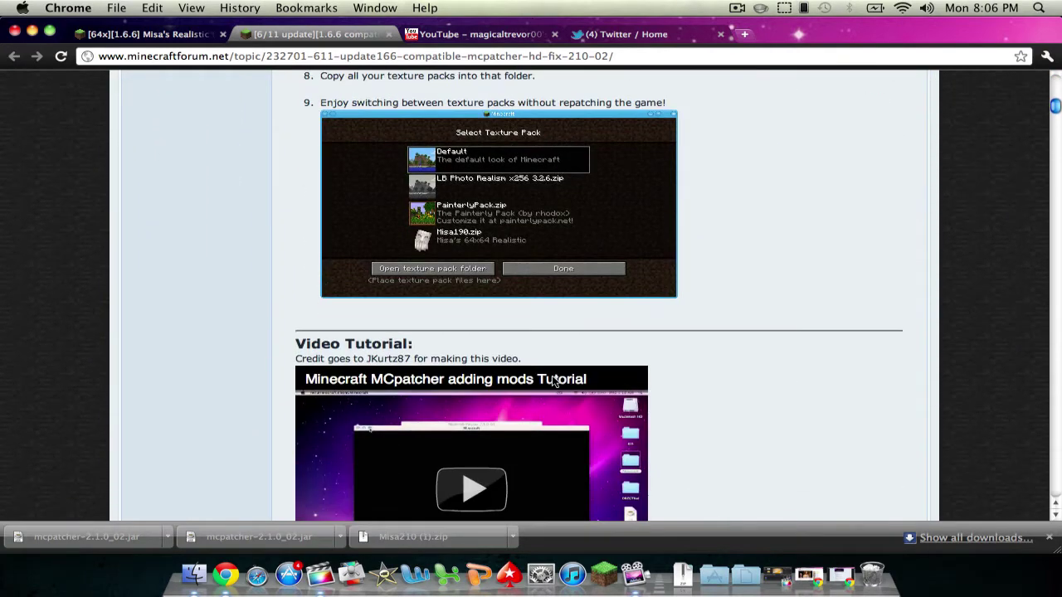
pyautogui.scroll(-8, 755, 363)
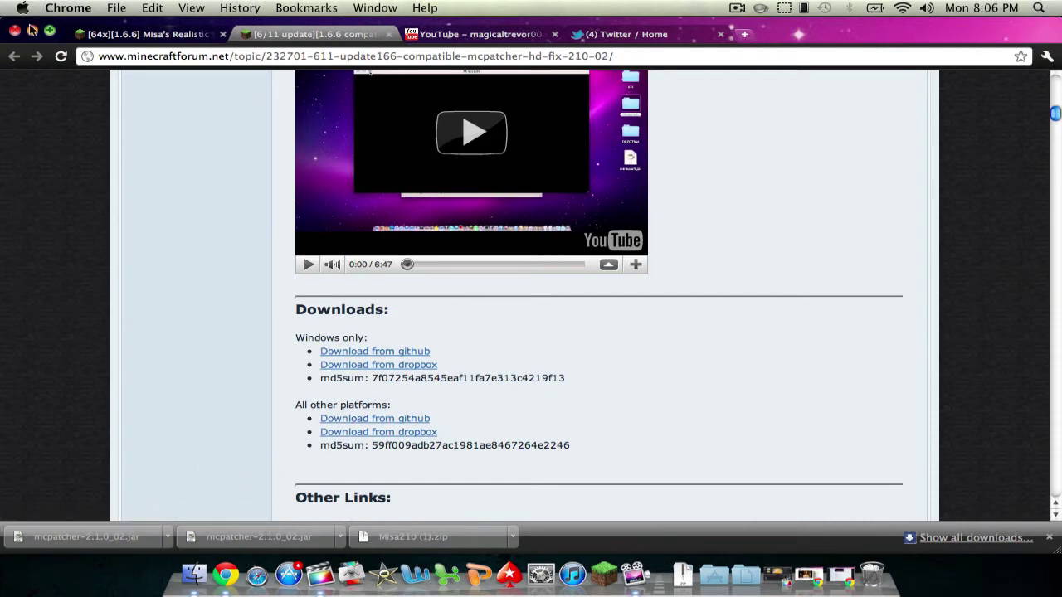
# - Run mcpatcher-2.1.0_02.jar from Downloads and patch minecraft.jar with HD Textures and HD Font
pyautogui.click(32, 31)
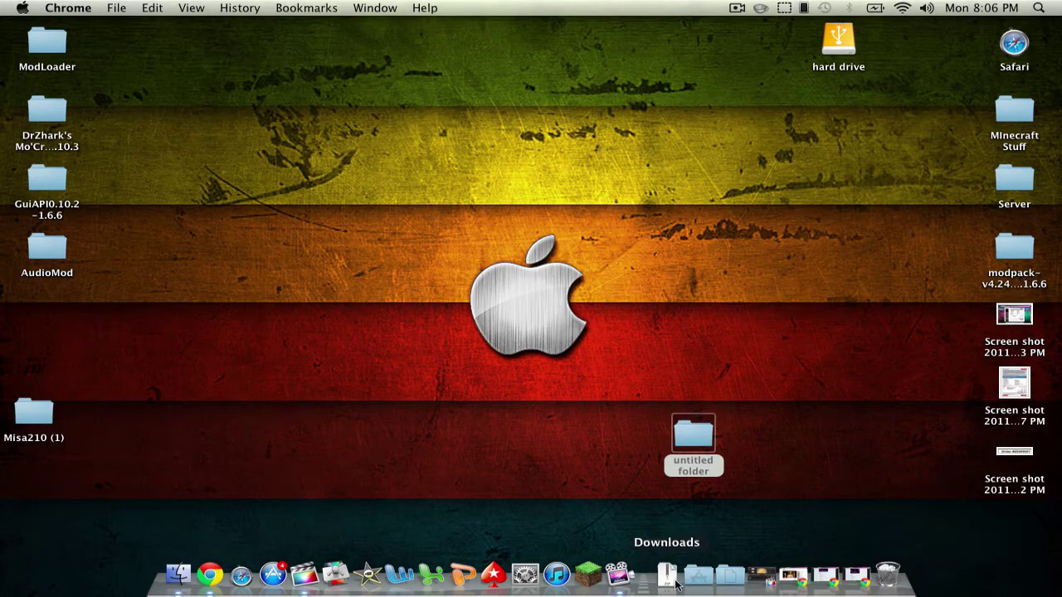
pyautogui.click(675, 584)
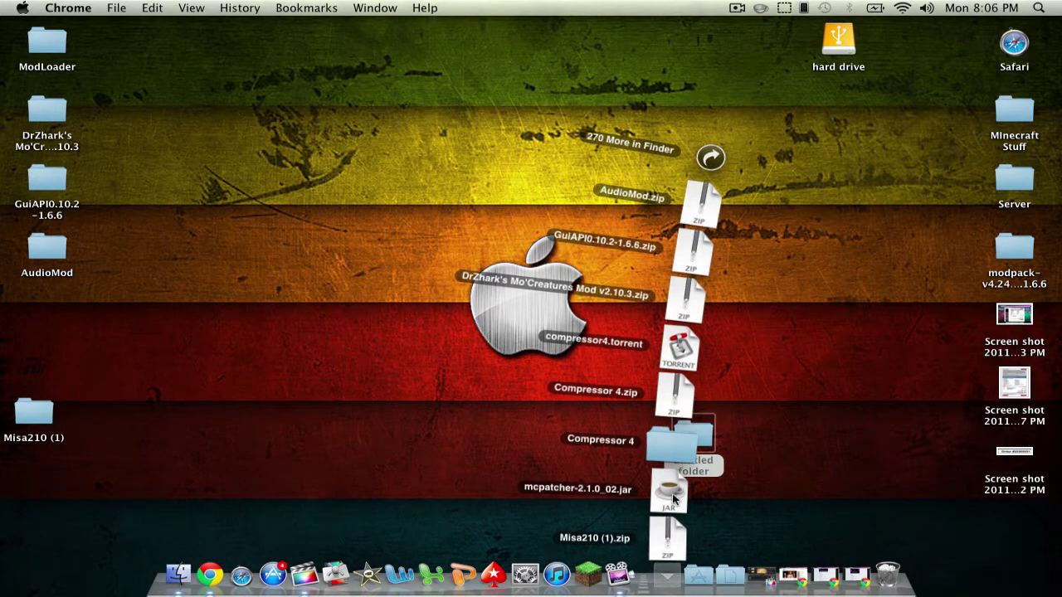
pyautogui.click(664, 491)
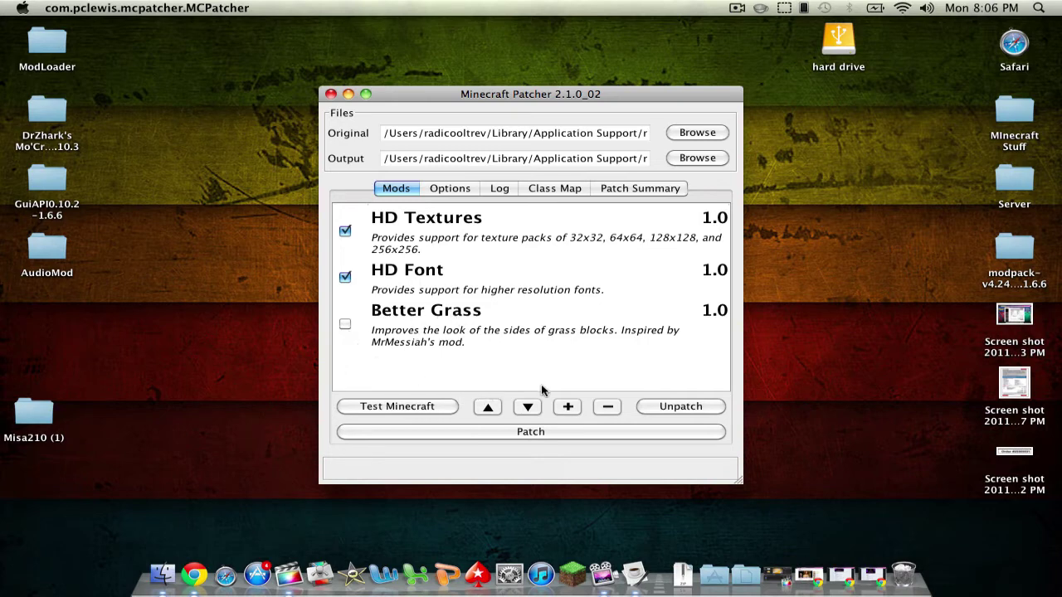
pyautogui.click(541, 435)
# - Close MCPatcher and browse in Finder to Library > Application Support > minecraft
pyautogui.click(330, 94)
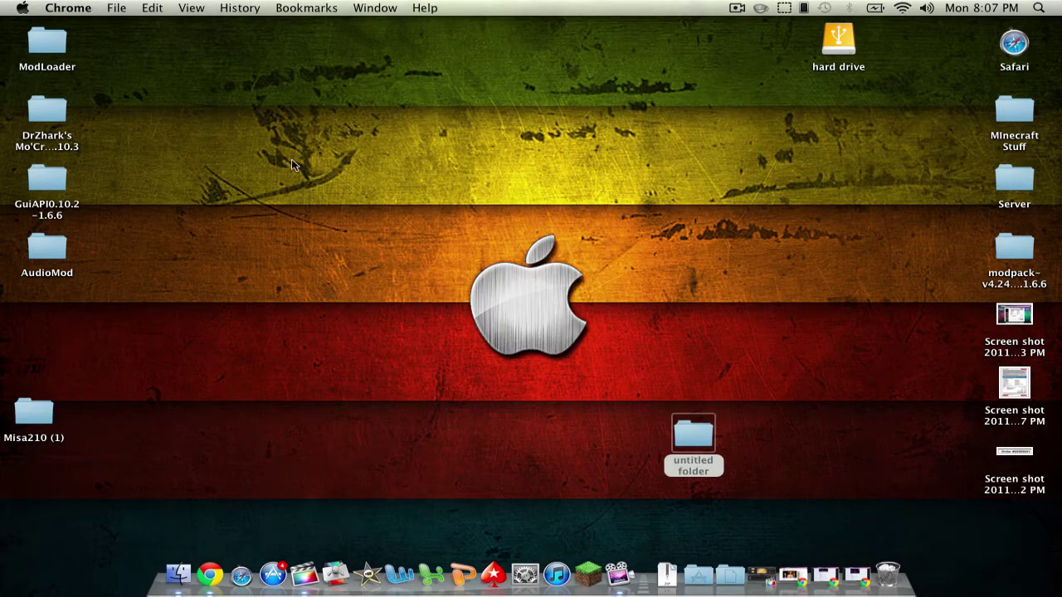
pyautogui.click(163, 583)
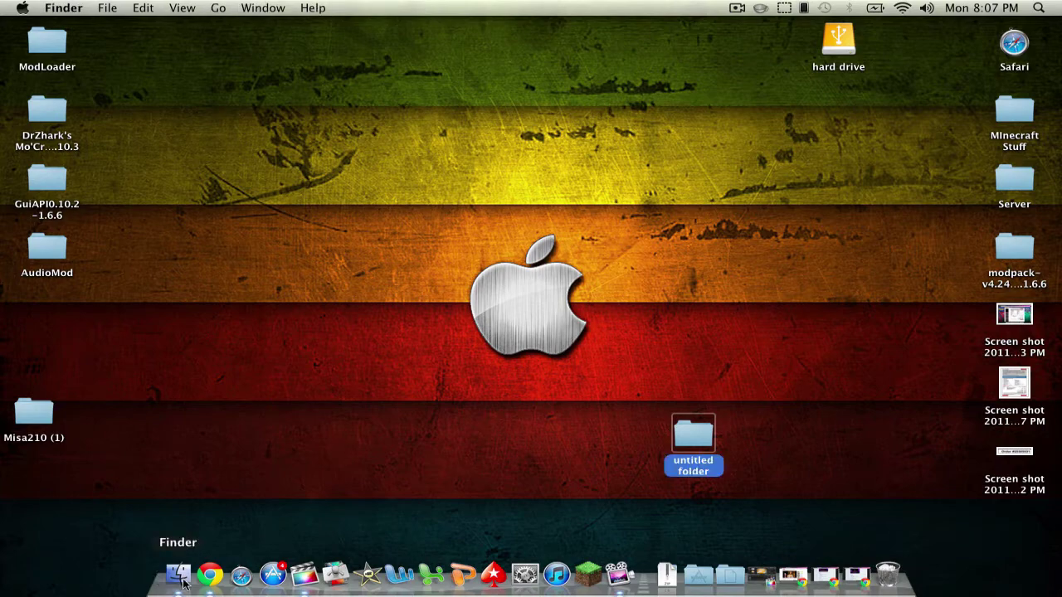
pyautogui.click(183, 580)
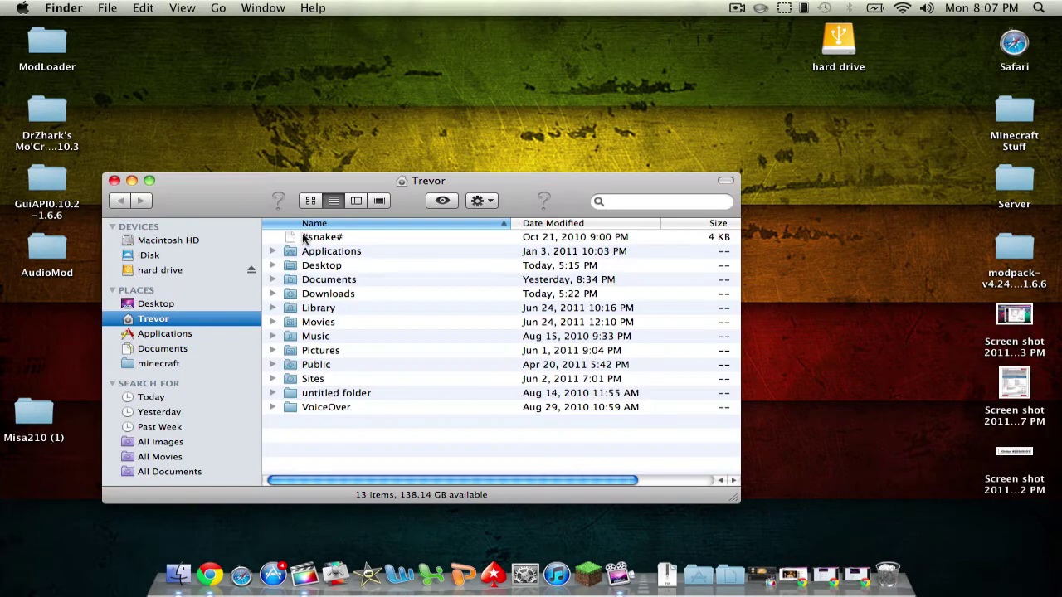
pyautogui.doubleClick(318, 308)
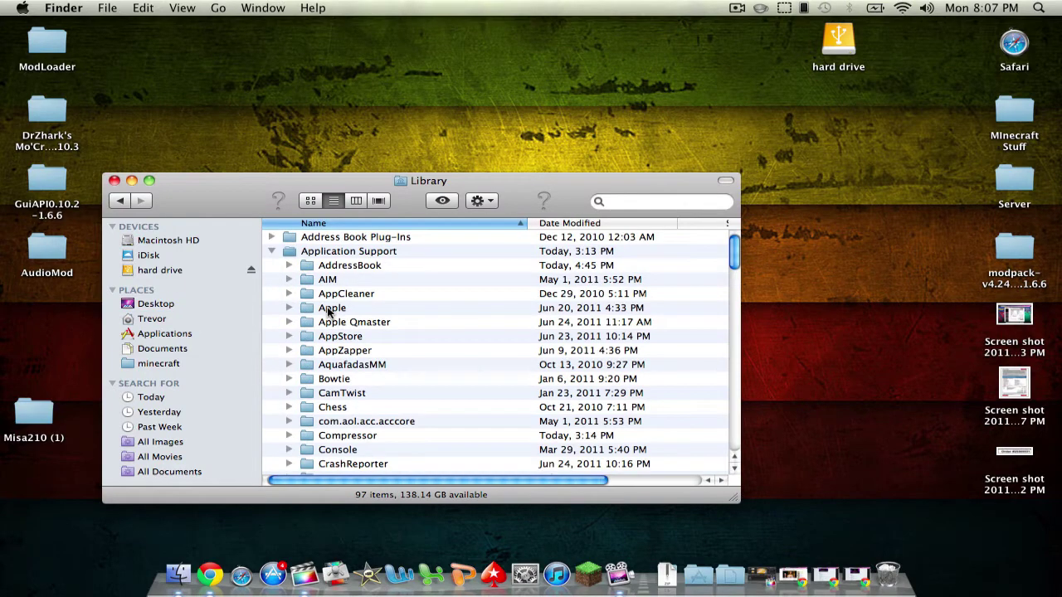
pyautogui.doubleClick(362, 253)
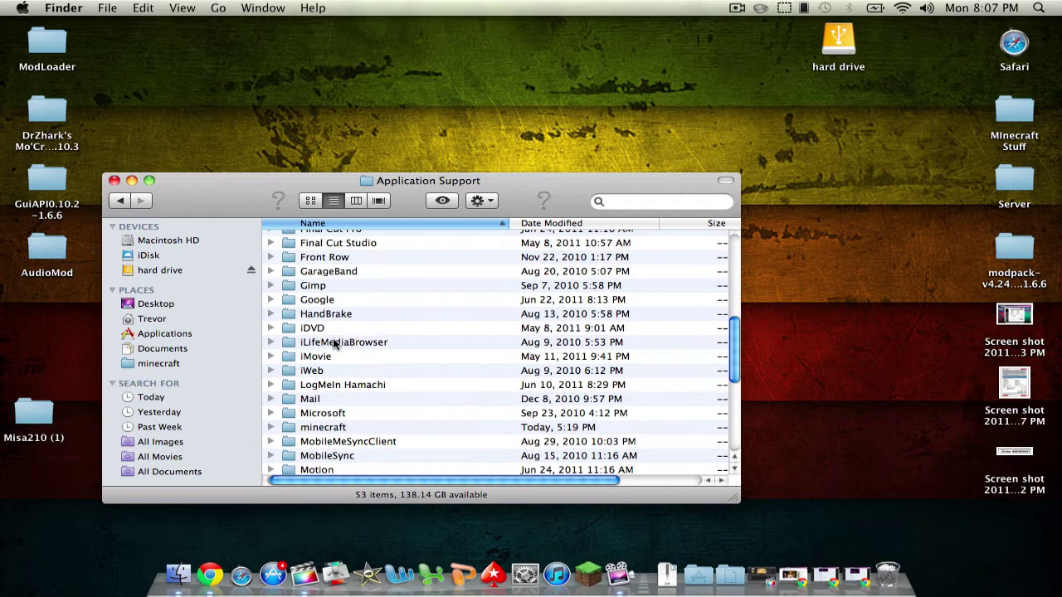
pyautogui.doubleClick(323, 427)
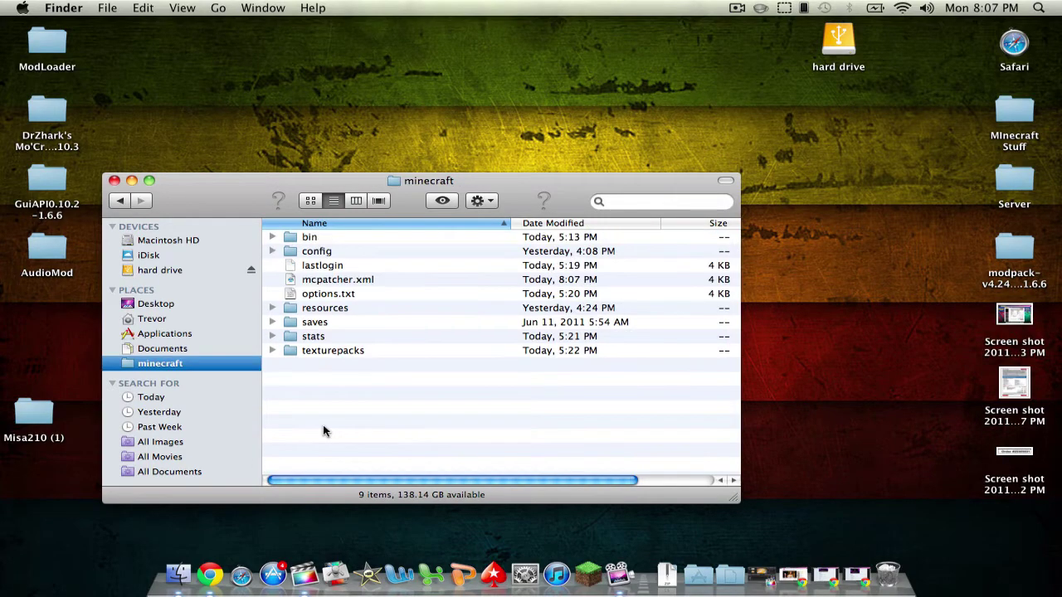
pyautogui.doubleClick(362, 351)
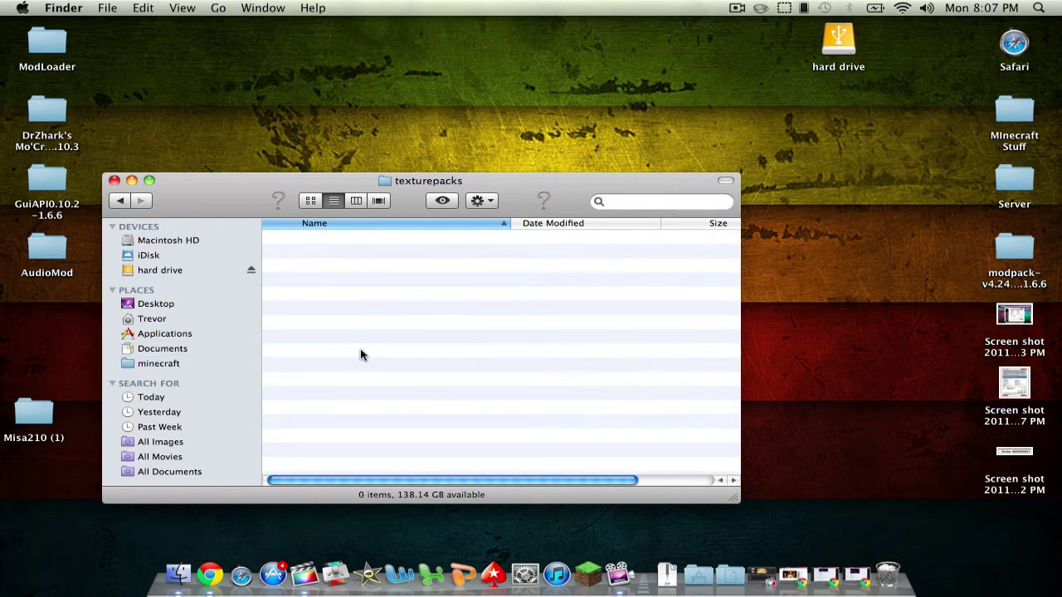
pyautogui.click(120, 200)
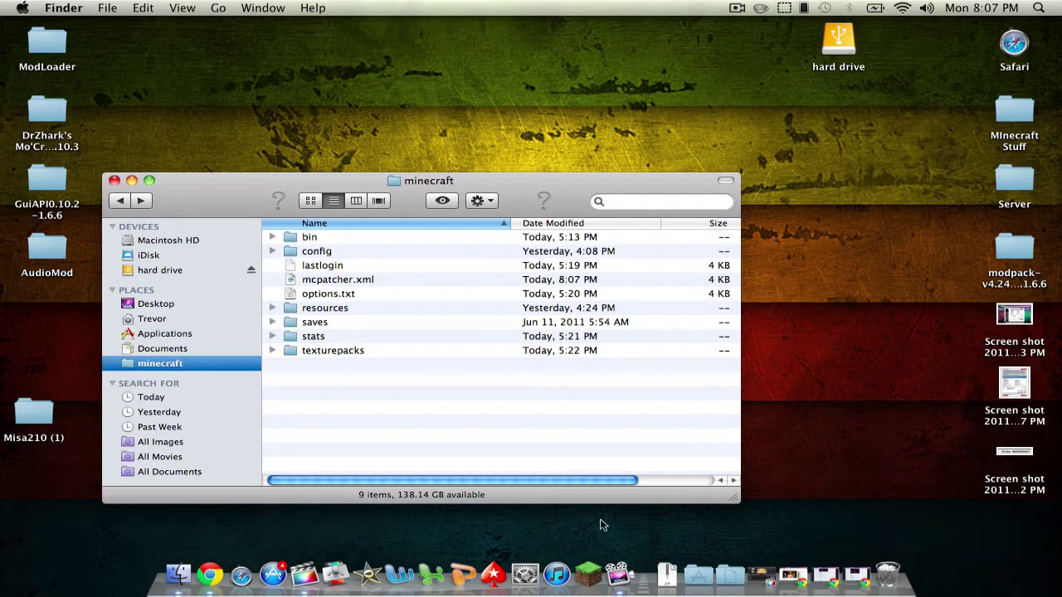
# - Drag Misa210 (1).zip from Downloads into the texturepacks folder and confirm it arrived
pyautogui.click(660, 571)
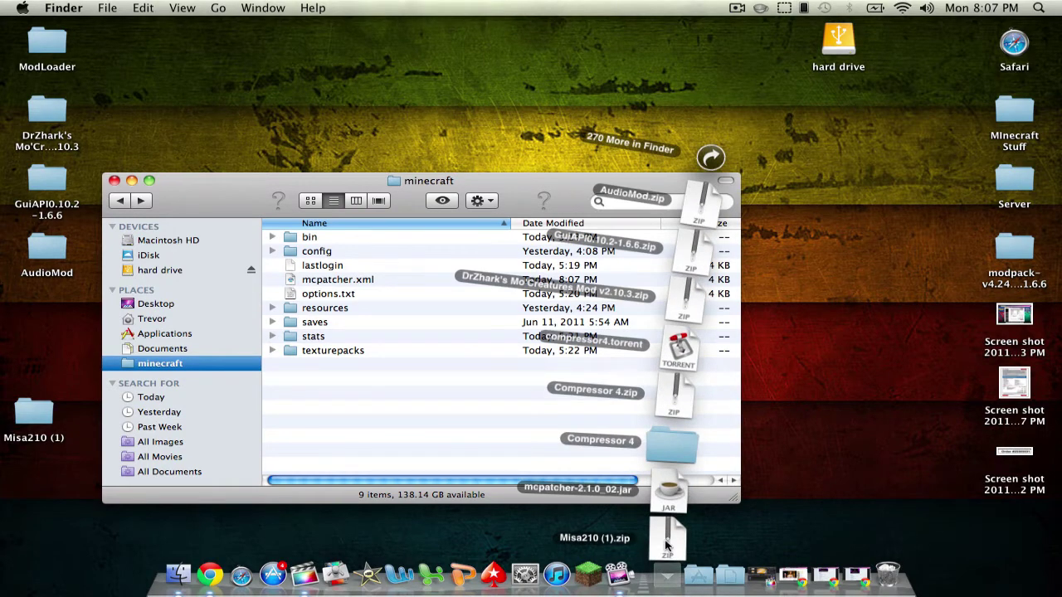
pyautogui.moveTo(666, 544); pyautogui.dragTo(329, 352)
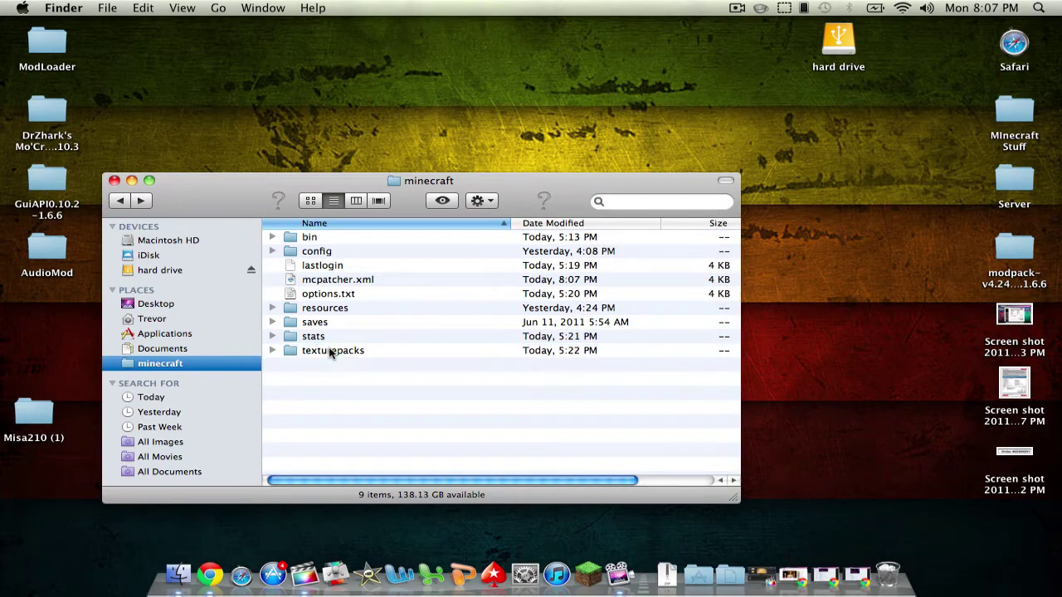
pyautogui.doubleClick(329, 352)
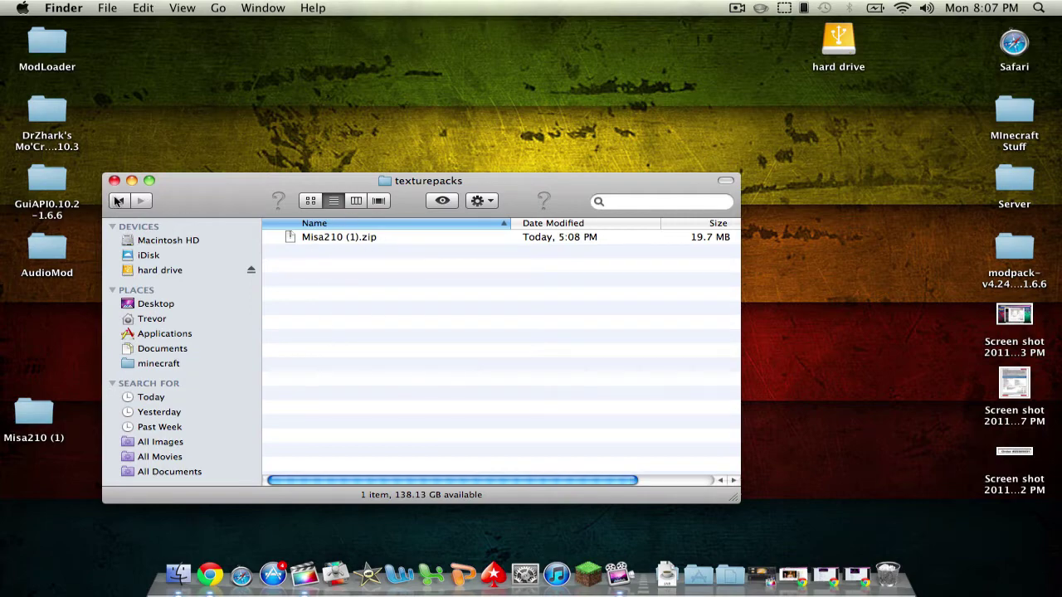
pyautogui.click(118, 201)
# - Launch Minecraft, keep Misa210 (1).zip as the texture pack, and return to the main menu
pyautogui.click(114, 180)
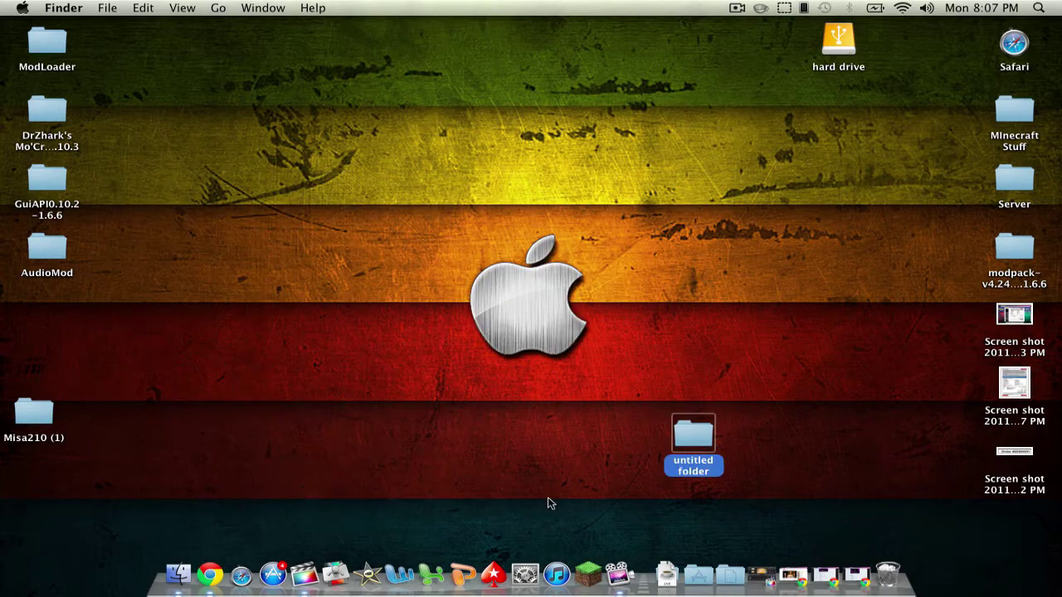
pyautogui.click(583, 585)
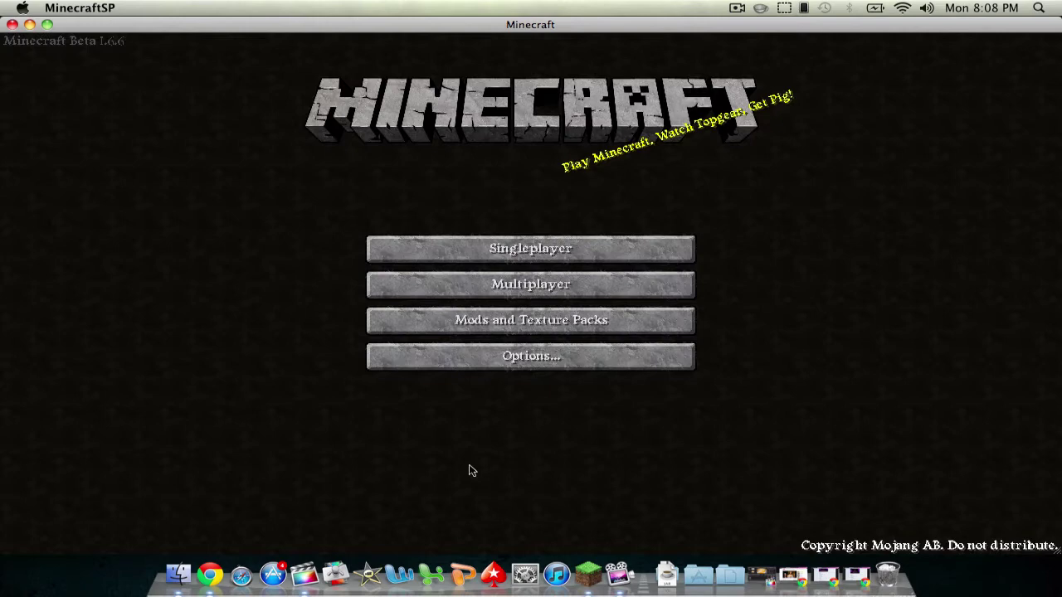
pyautogui.click(578, 335)
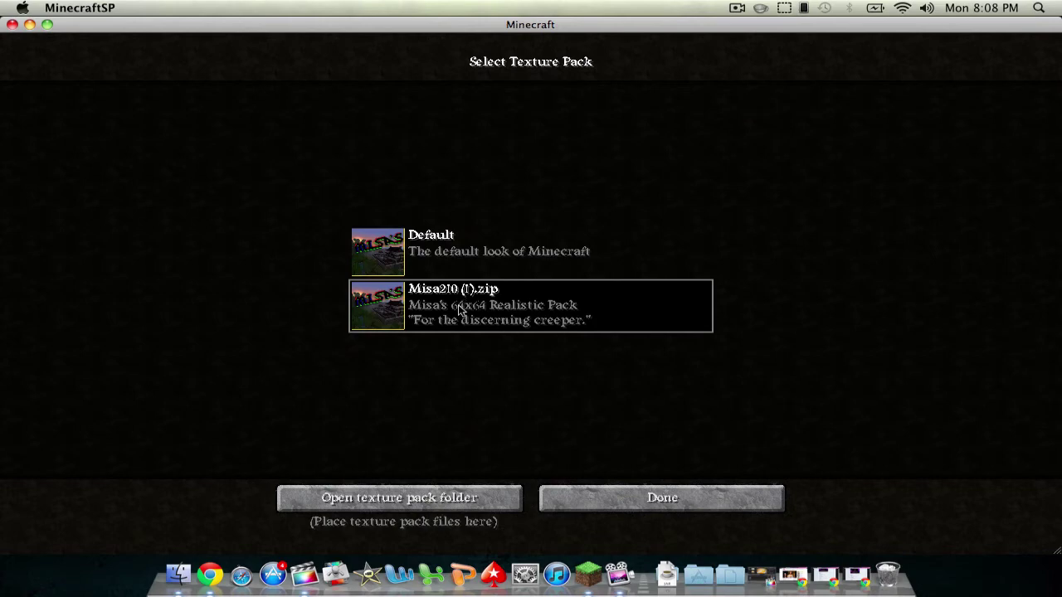
pyautogui.click(603, 499)
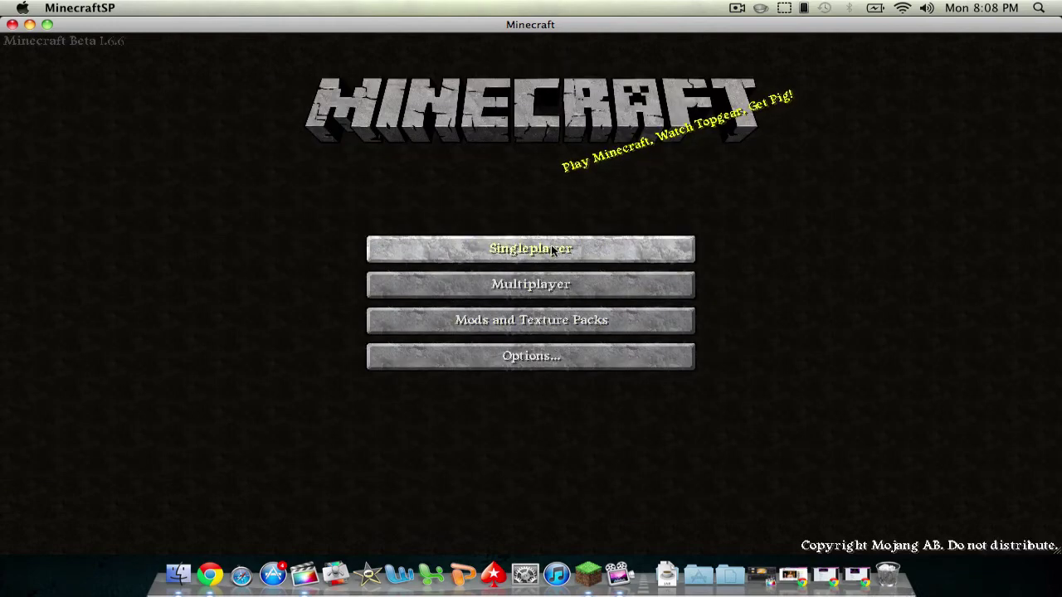
# - Load the saved single-player world and start hitting the log in front
pyautogui.click(552, 251)
pyautogui.click(478, 278)
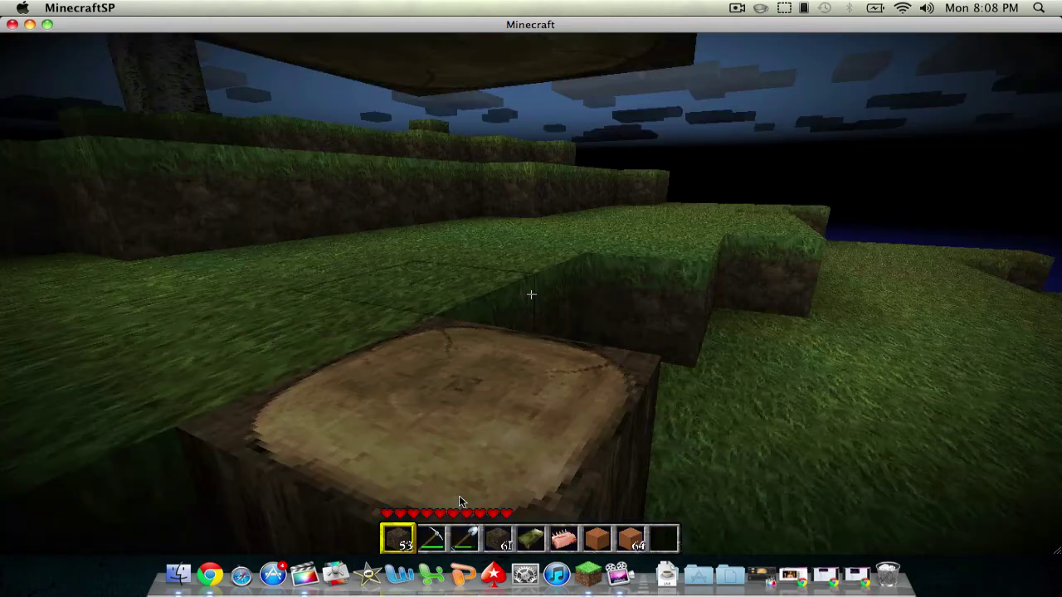
pyautogui.click(459, 496)
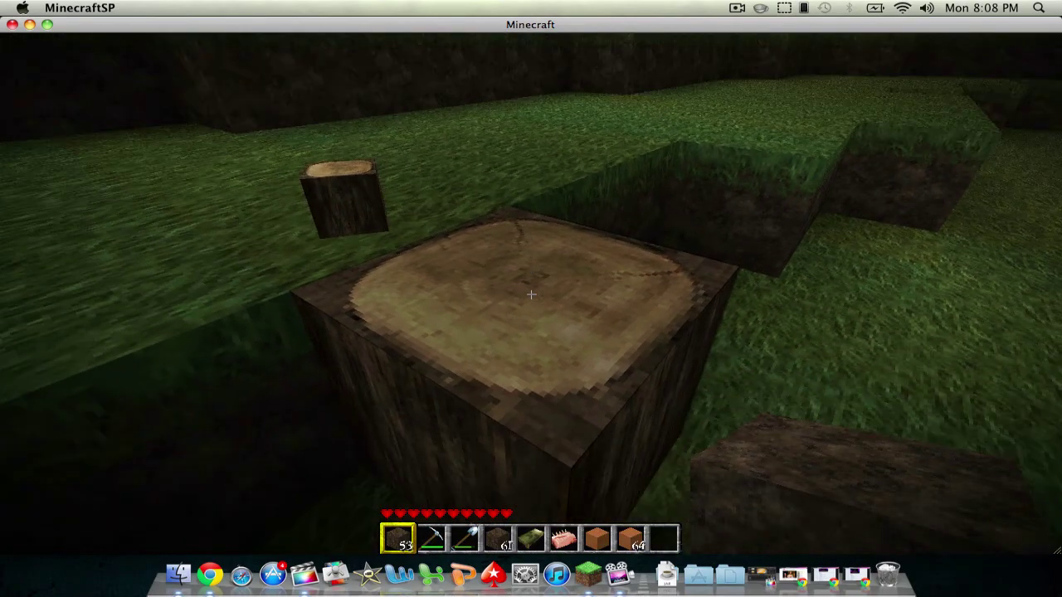
pyautogui.press('3')
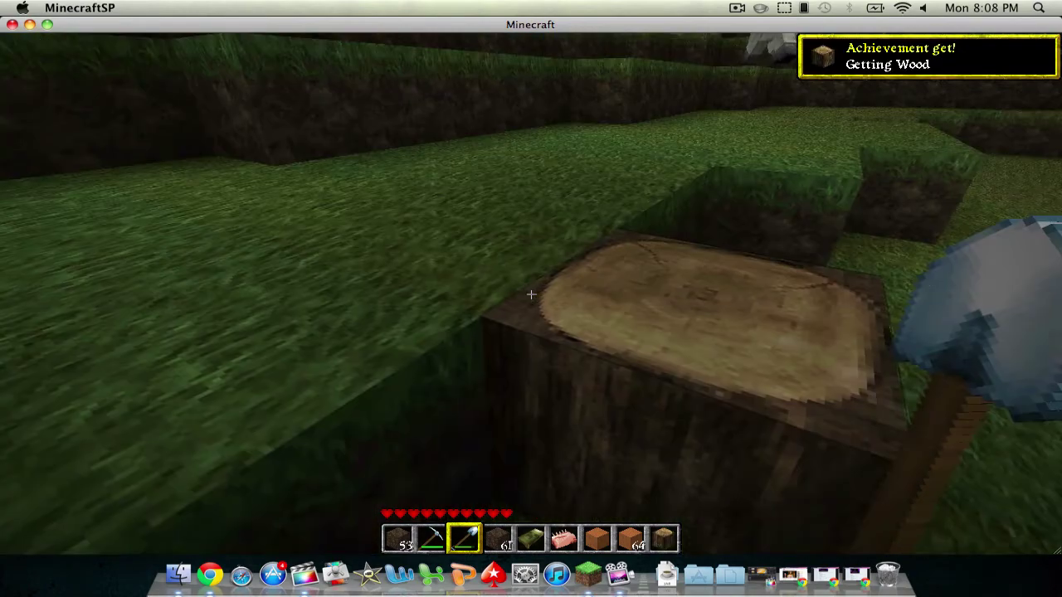
# - Mine the log into the inventory and walk up to the sheep by the beach
pyautogui.scroll(1, 531, 294)
pyautogui.press('w')
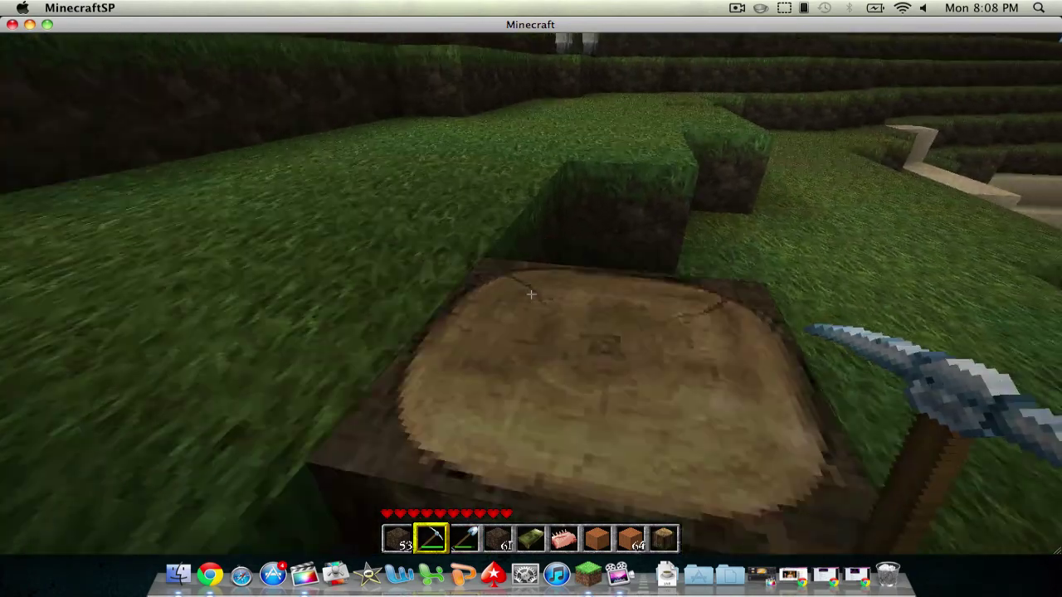
pyautogui.click(531, 295)
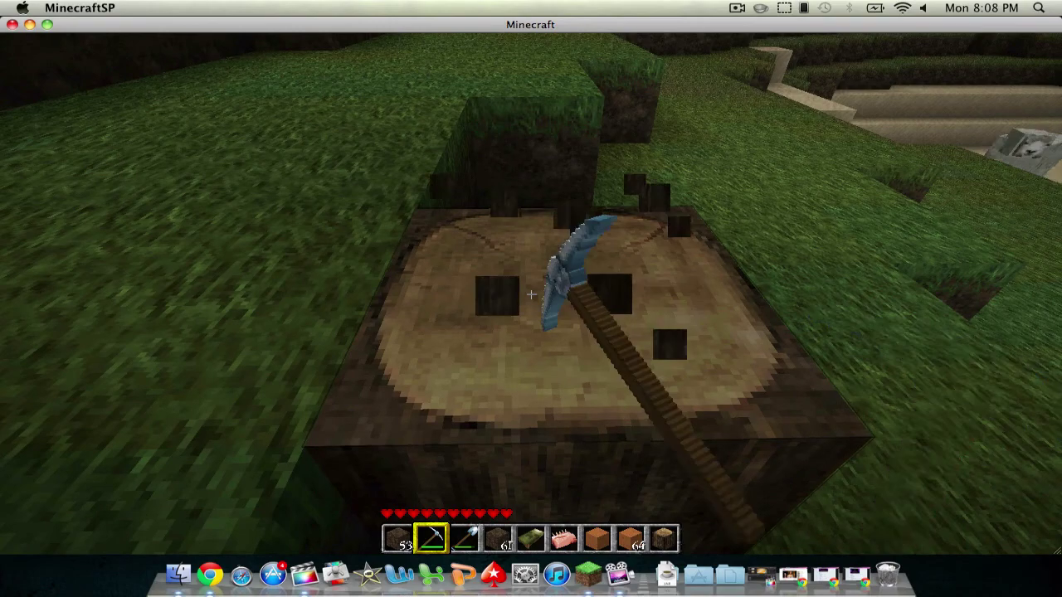
pyautogui.moveTo(531, 294); pyautogui.dragTo(531, 295)
pyautogui.press('w')
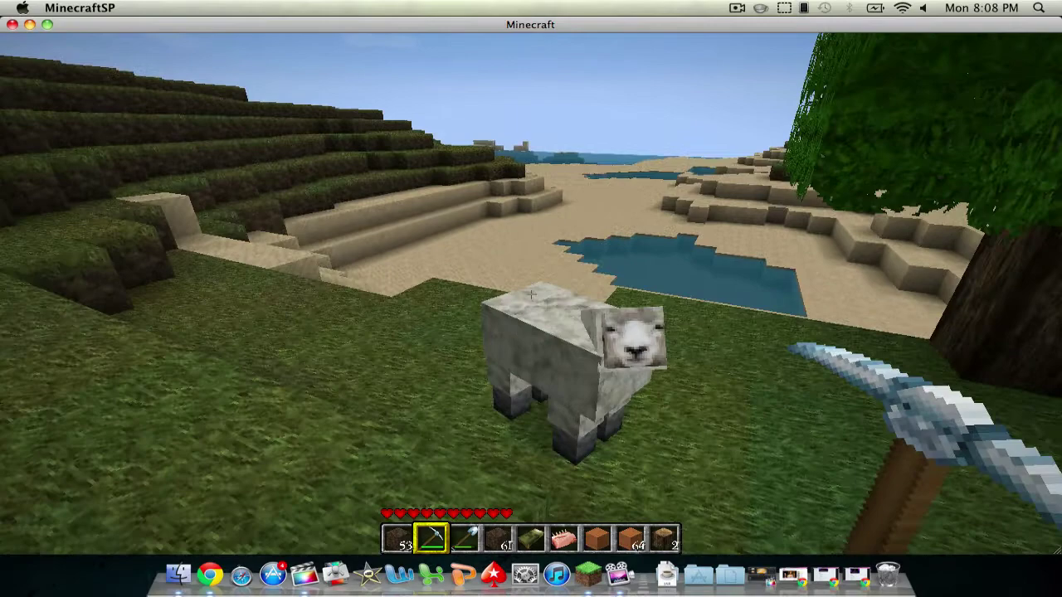
pyautogui.press('w')
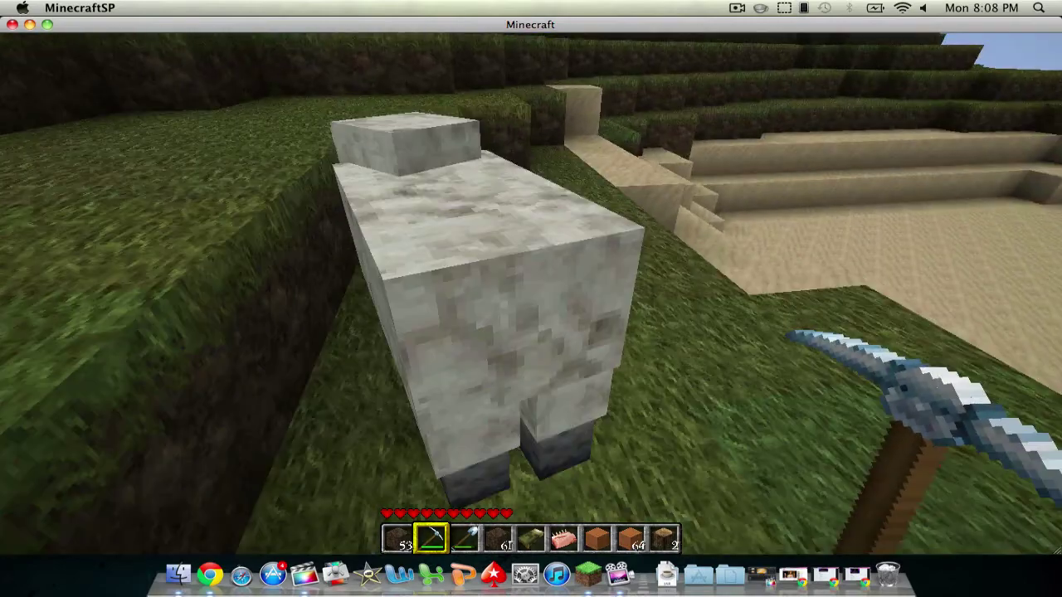
pyautogui.press('w')
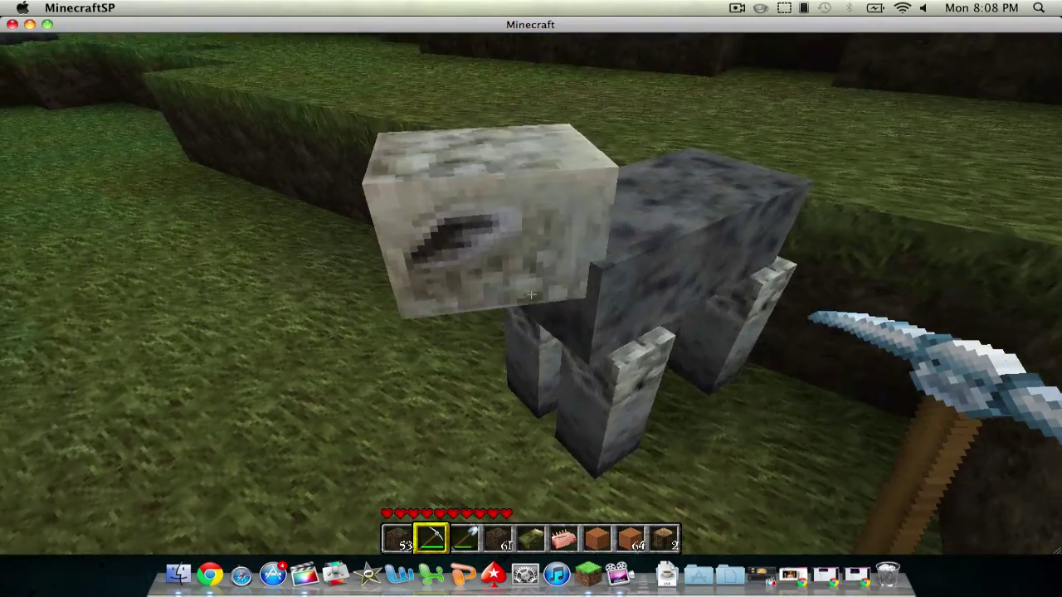